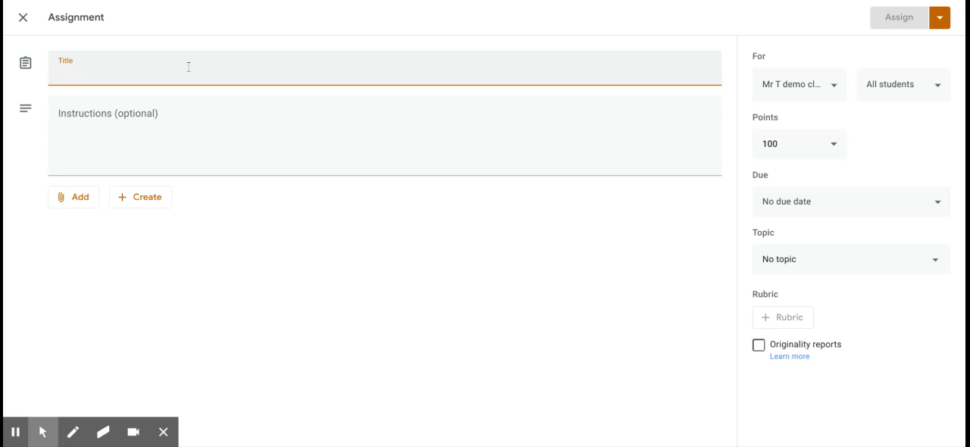
Step: Title the new assignment "Test activity" and leave its instructions empty
text(Test activity)
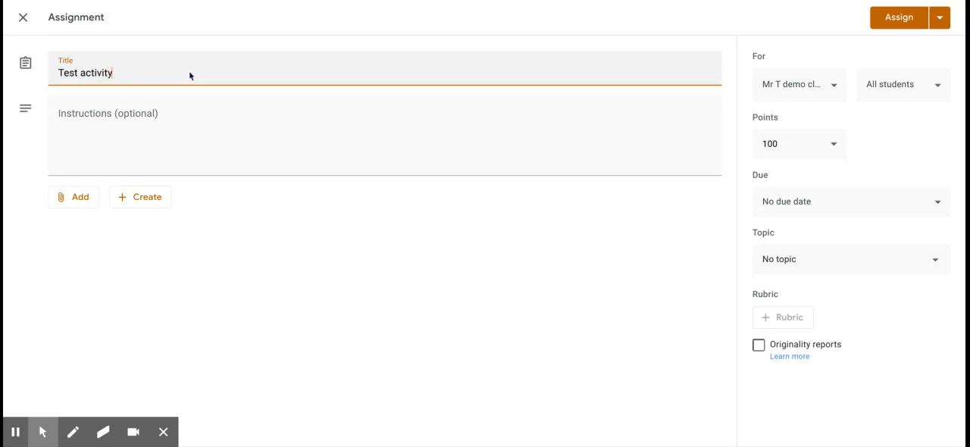
click(164, 118)
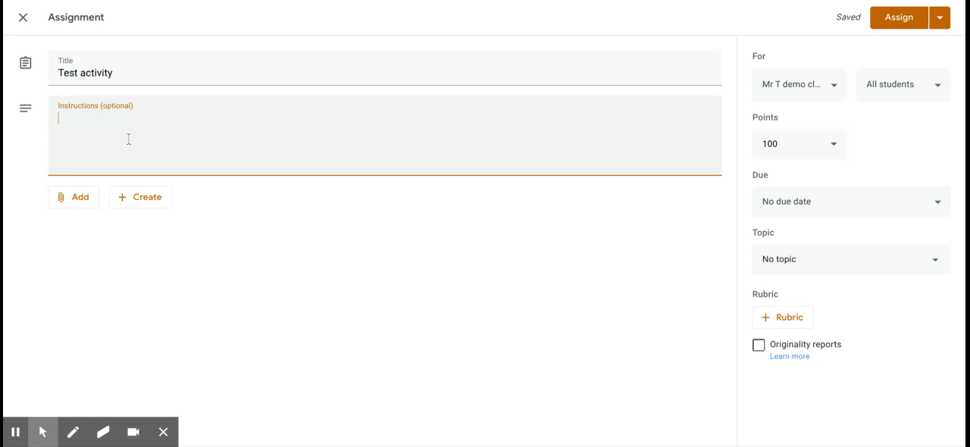
Step: Examine which attachment sources and new file types can be added to the assignment
click(86, 199)
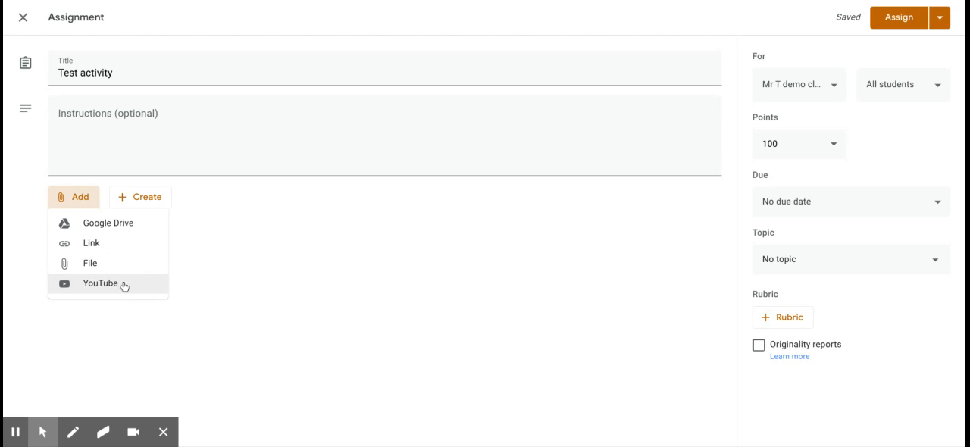
click(188, 218)
click(141, 200)
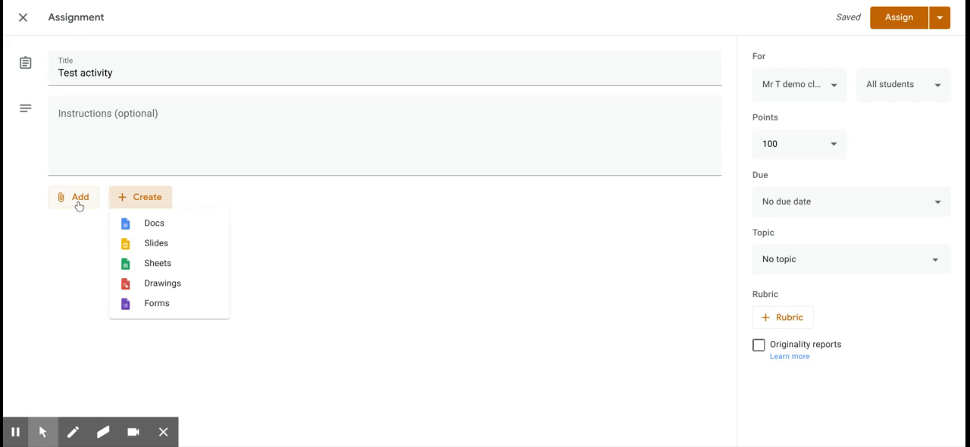
click(489, 212)
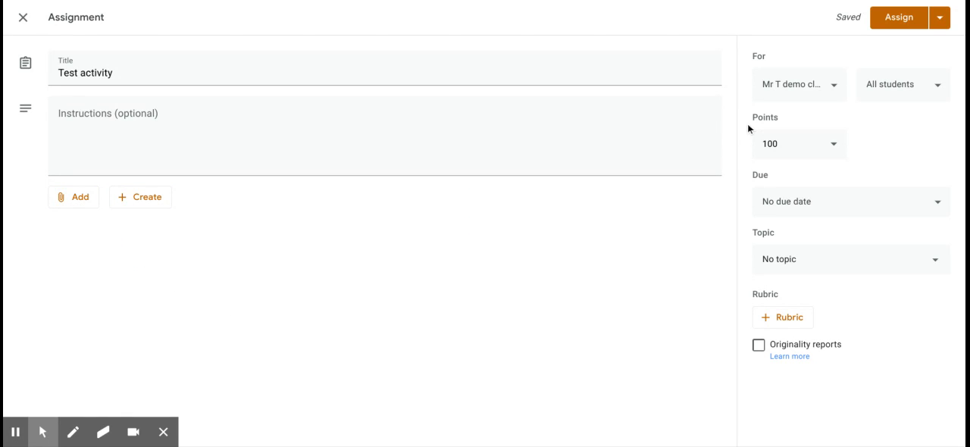
Step: Check the assignment's points and publishing options, and close it as a draft
click(832, 146)
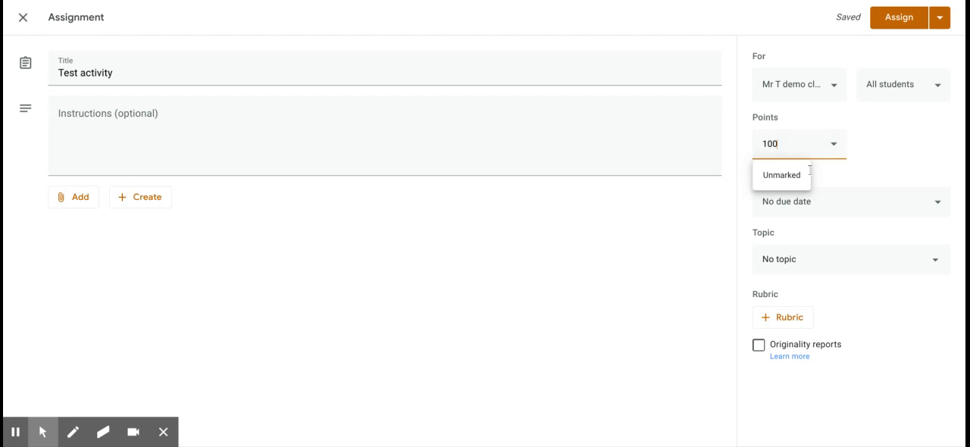
click(869, 175)
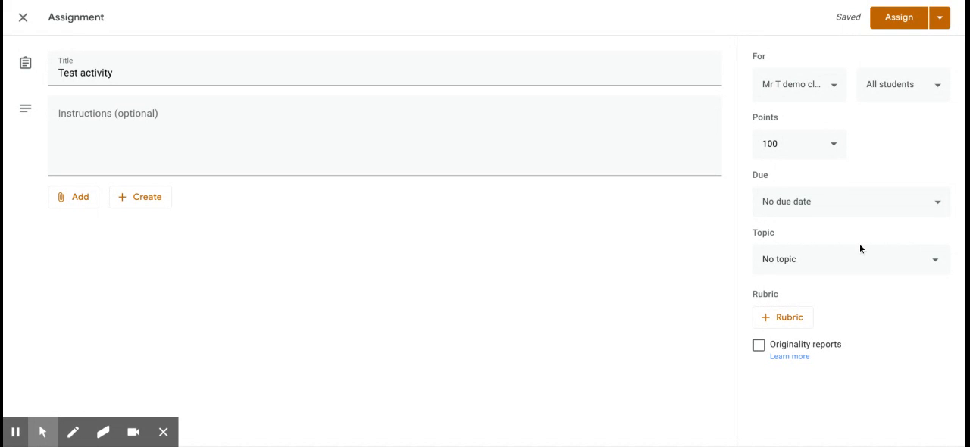
click(942, 24)
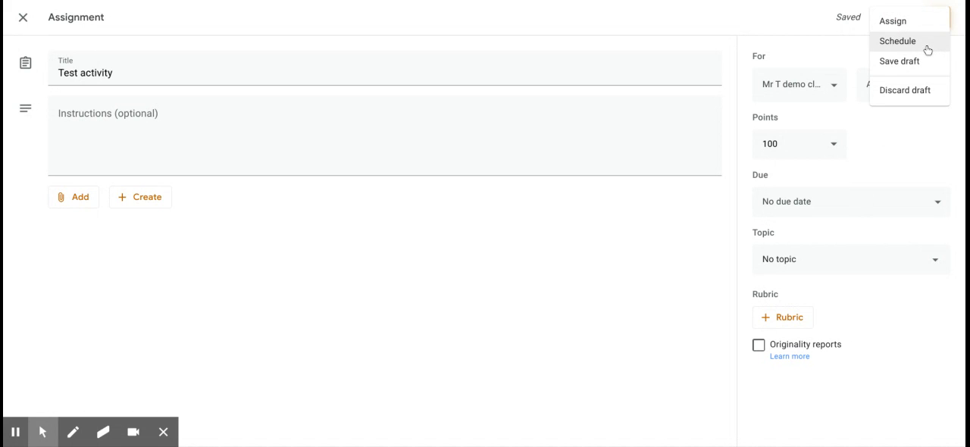
click(806, 56)
click(23, 17)
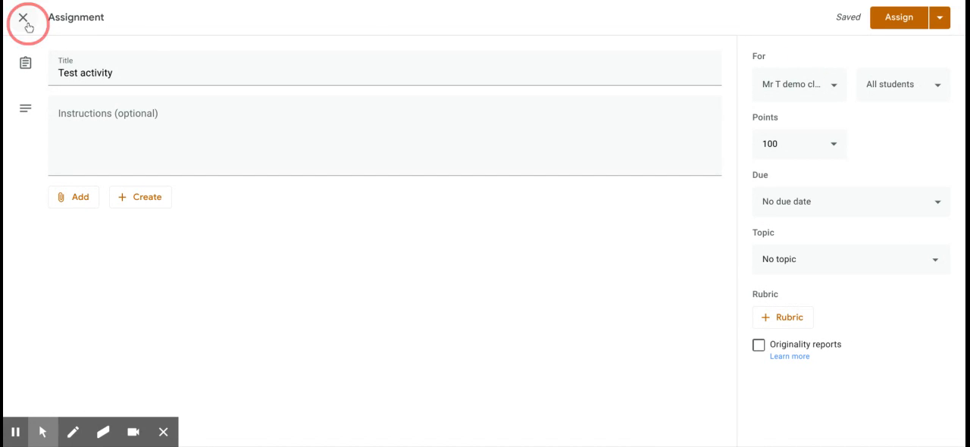
Step: Look through the students' marks for the posted classwork in the class gradebook
click(585, 27)
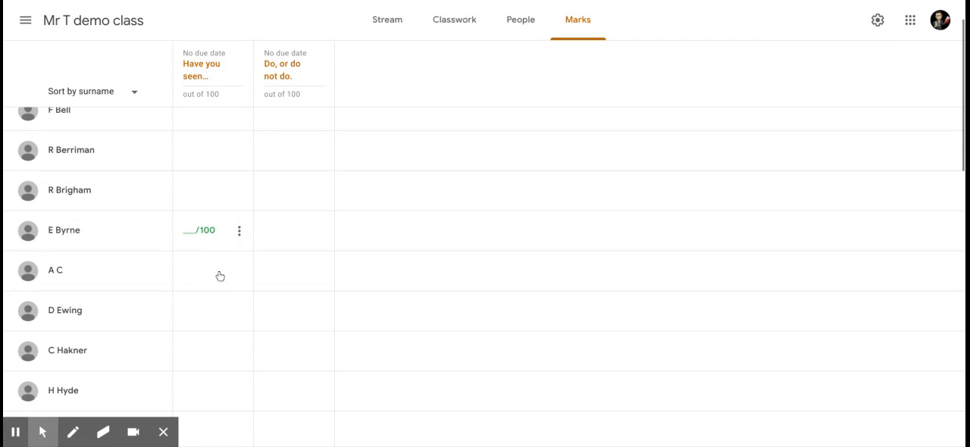
scroll(219, 275, down, 1)
scroll(212, 137, up, 1)
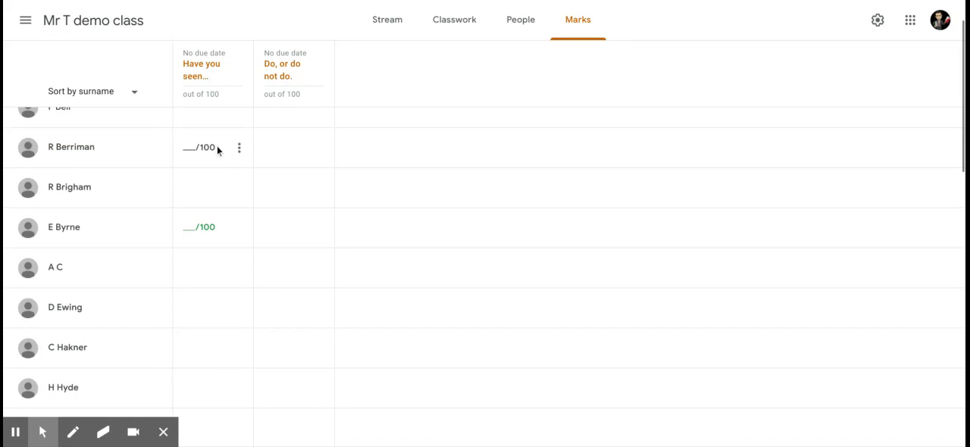
scroll(217, 145, up, 1)
scroll(212, 151, down, 1)
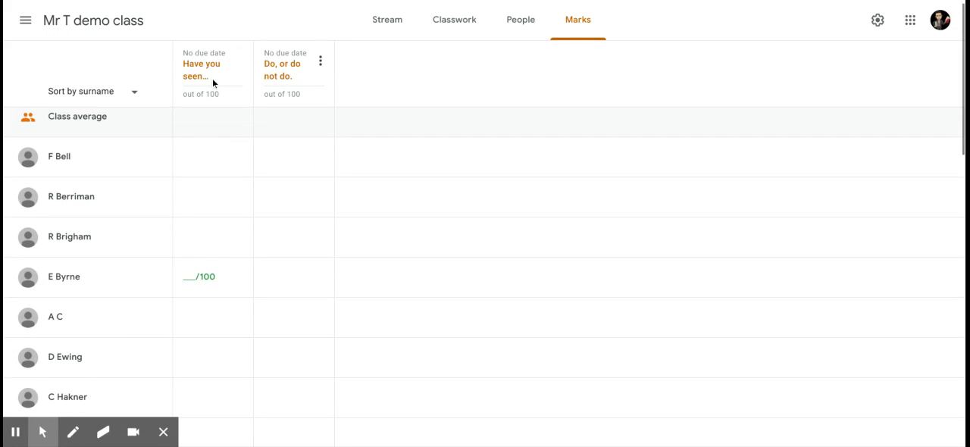
Step: Open a new quiz assignment from Classwork, examine its Blank Quiz form and grade importing setting, and close it
click(453, 26)
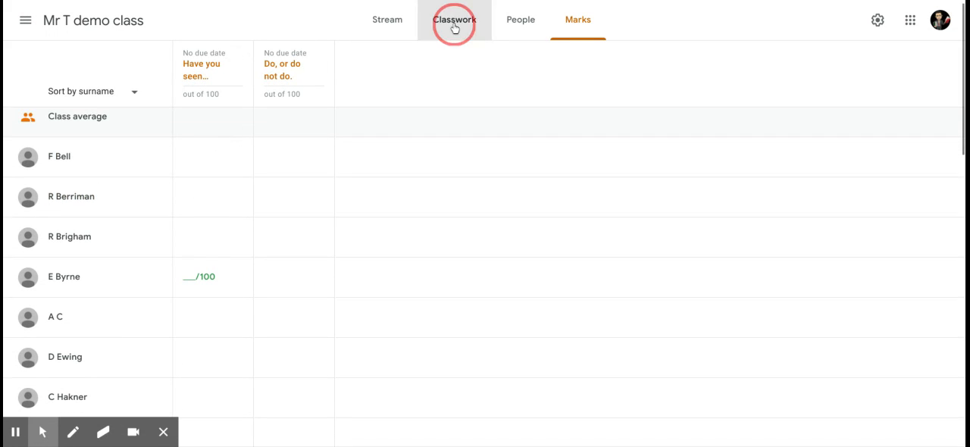
click(301, 78)
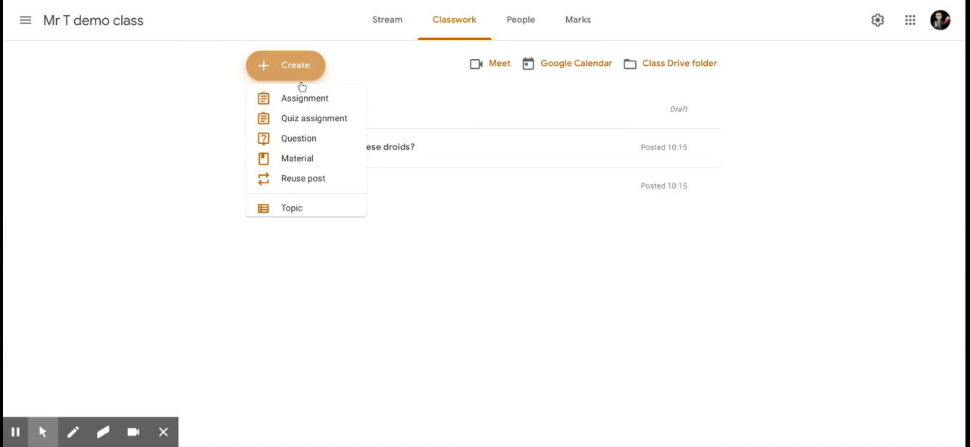
click(309, 130)
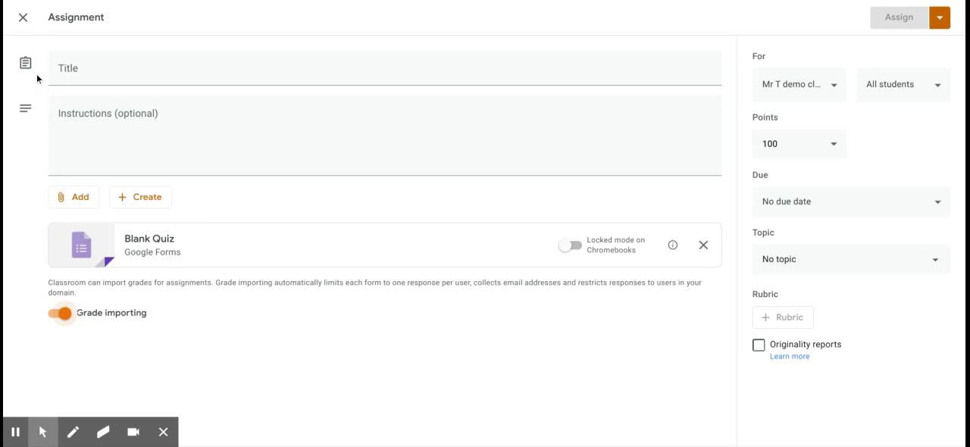
click(25, 23)
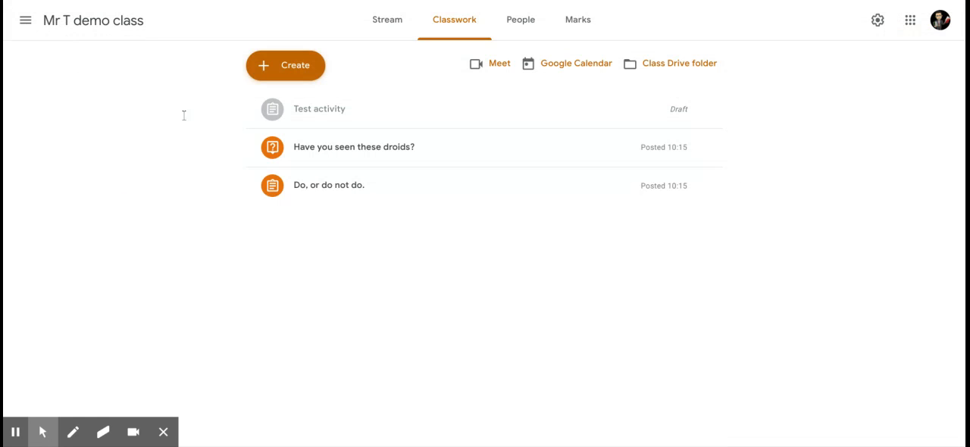
Step: Create a question post that reads "Have you seen any droids today?"
click(302, 68)
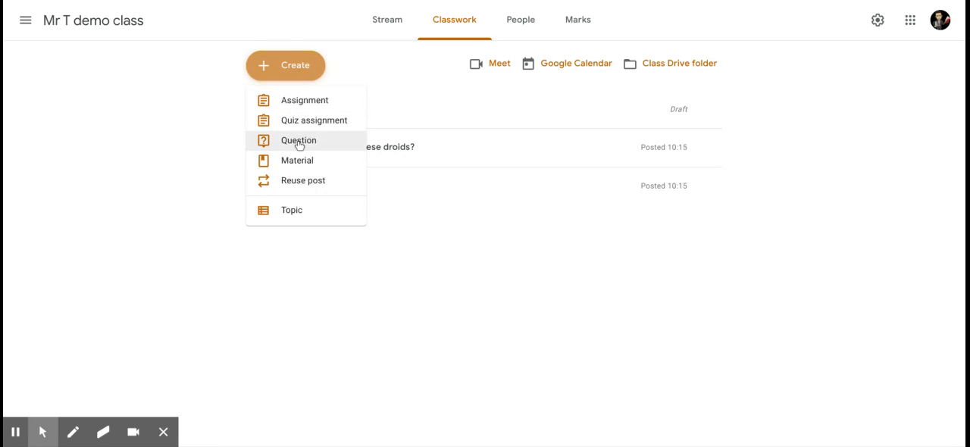
click(304, 153)
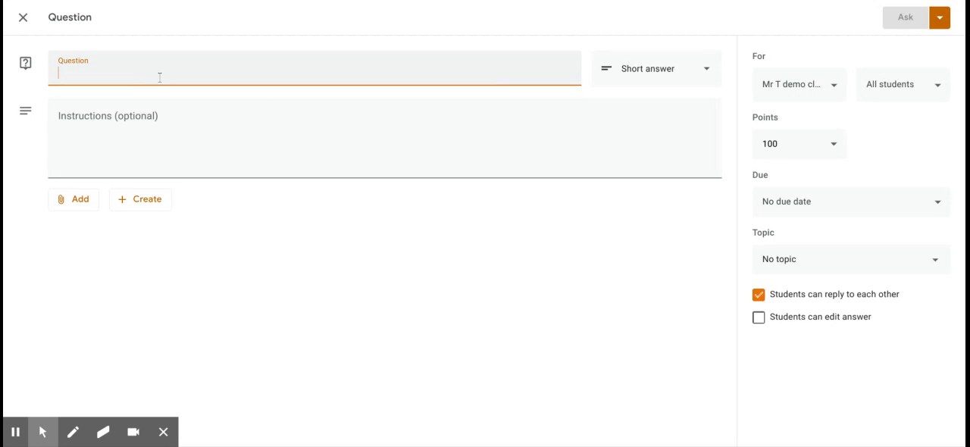
text(HAve you se)
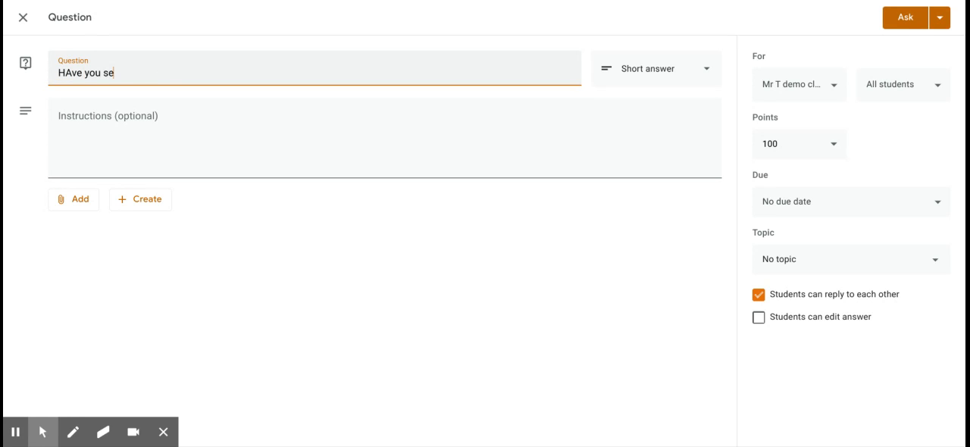
text(een any driods today)
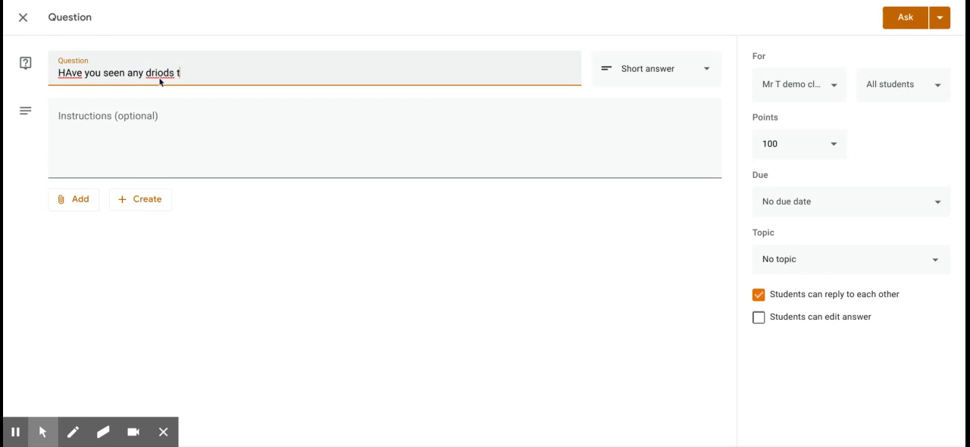
click(161, 76)
key(BackSpace)
key(BackSpace)
text(oi)
click(72, 72)
key(BackSpace)
text(a)
Step: Set the question's answer type to Multiple choice and close it as a draft
click(643, 77)
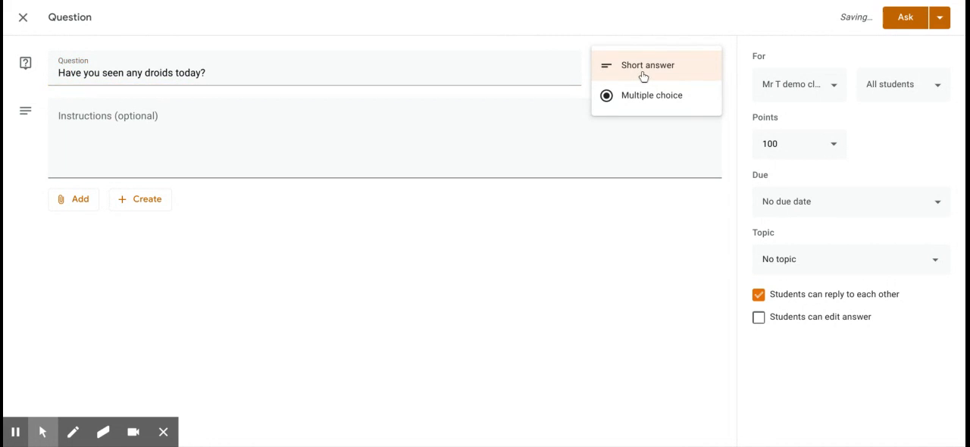
click(645, 96)
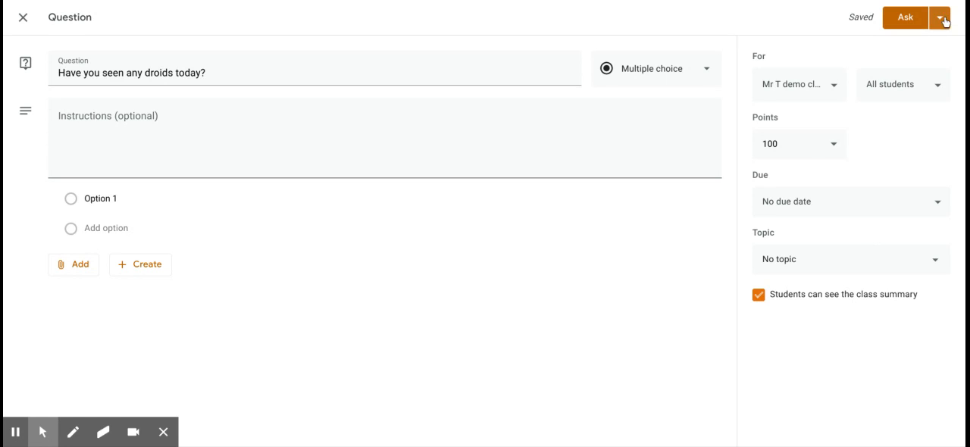
click(25, 20)
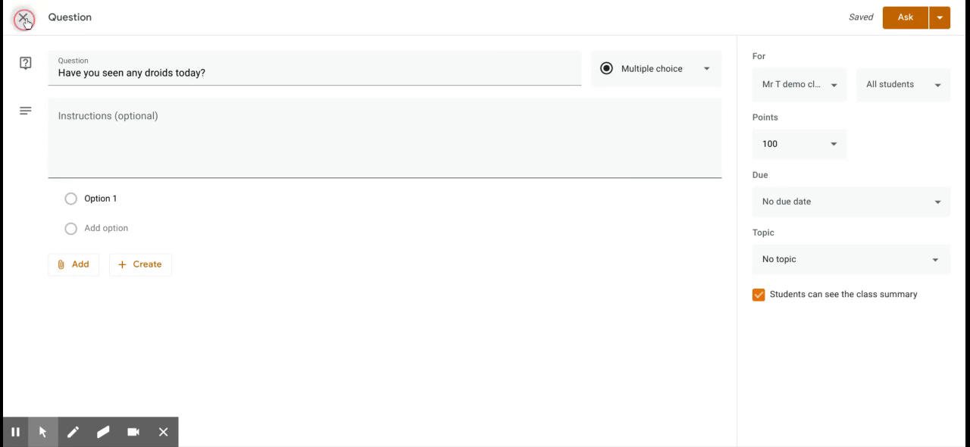
Step: Check the posted question's column in the class marks and return to Classwork
click(588, 23)
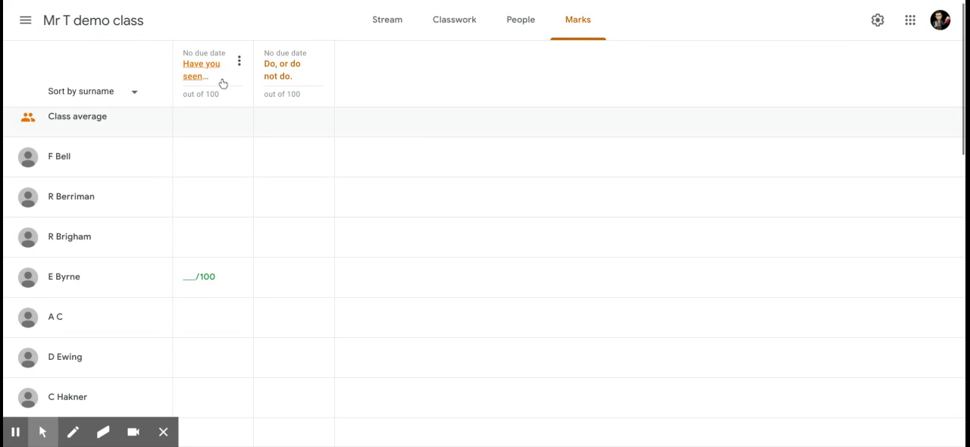
click(451, 22)
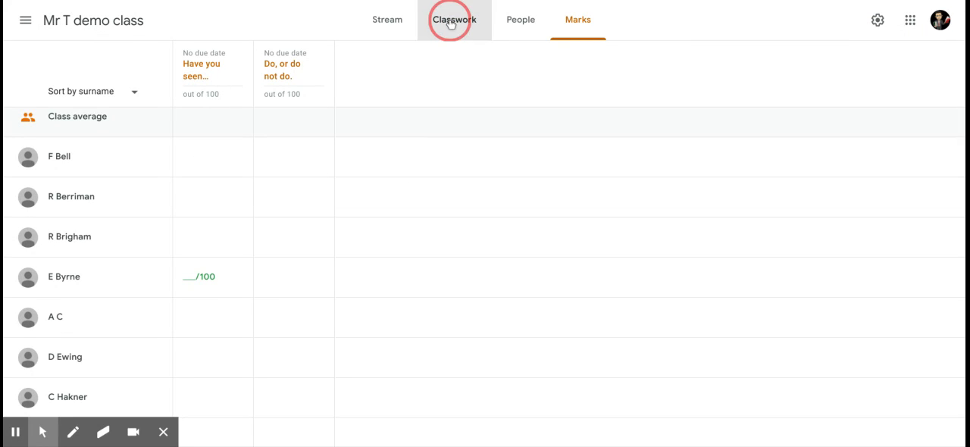
Step: Start a new material post and share it with only the fourth student in the class list
click(301, 72)
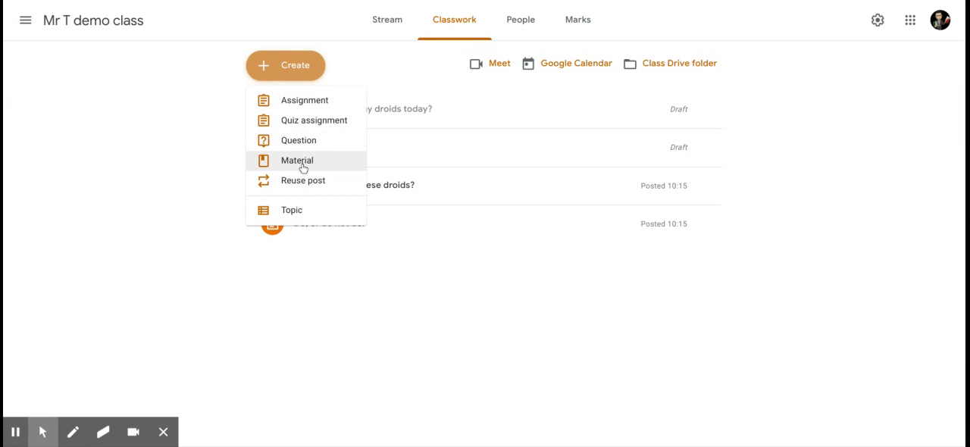
click(302, 162)
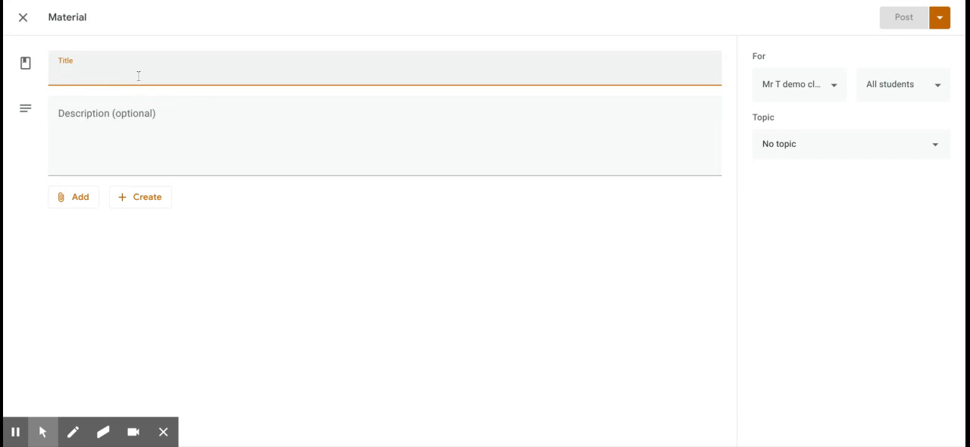
click(932, 90)
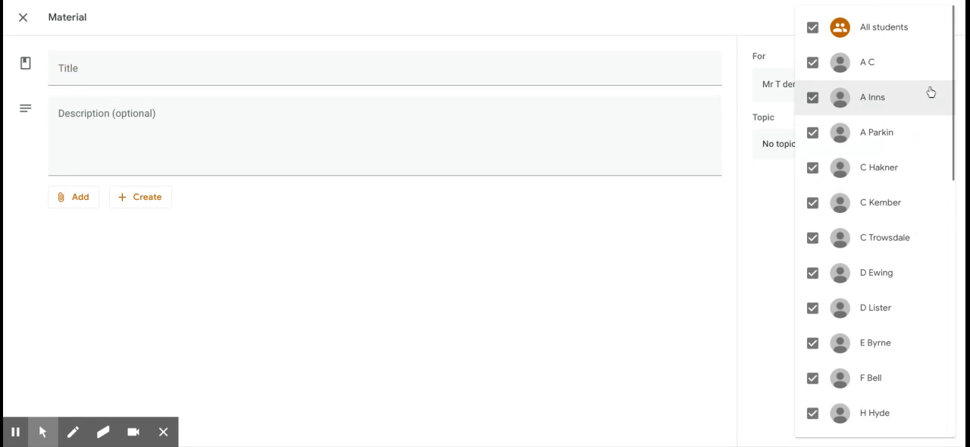
click(814, 35)
click(812, 167)
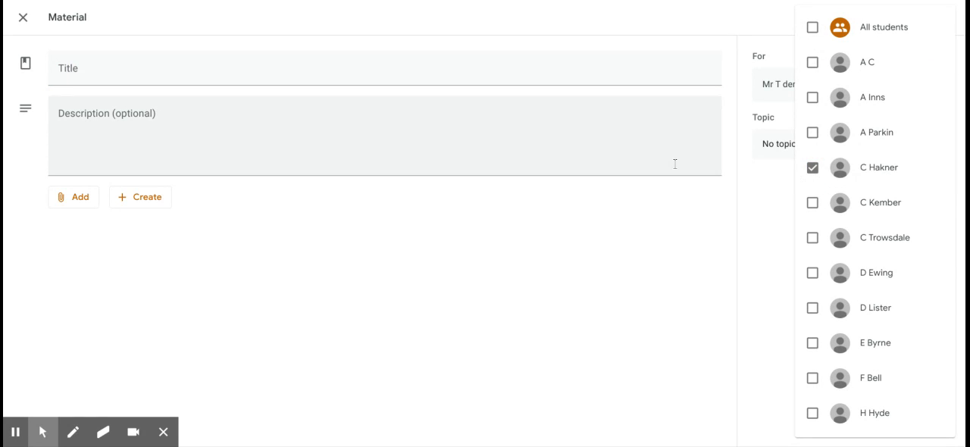
click(126, 128)
click(89, 197)
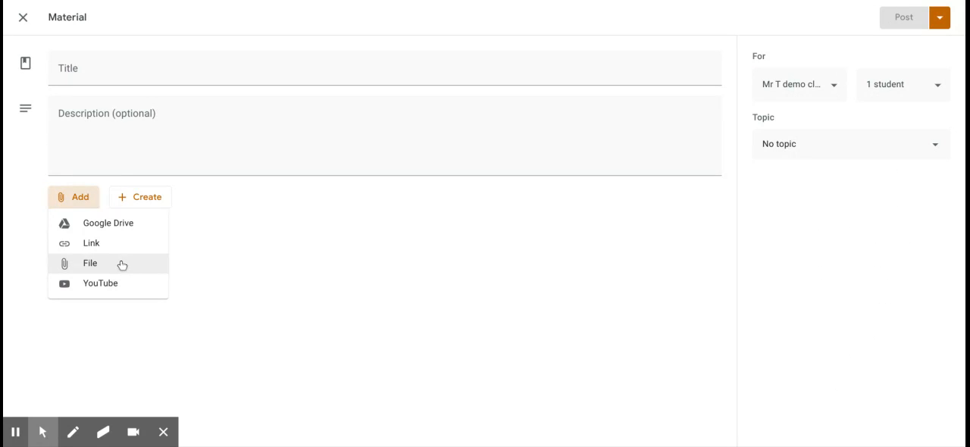
click(121, 247)
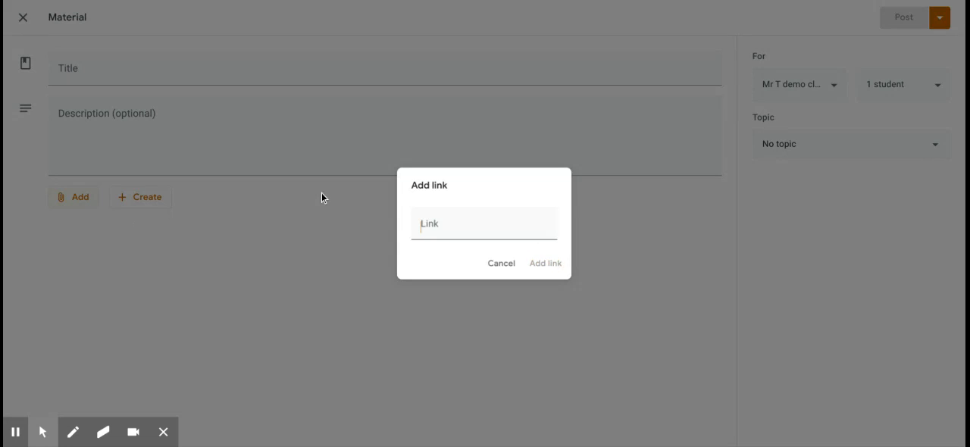
click(448, 229)
text(https://lol.disney.com/star-wars-kids/video/lets-draw-star-wars)
click(547, 265)
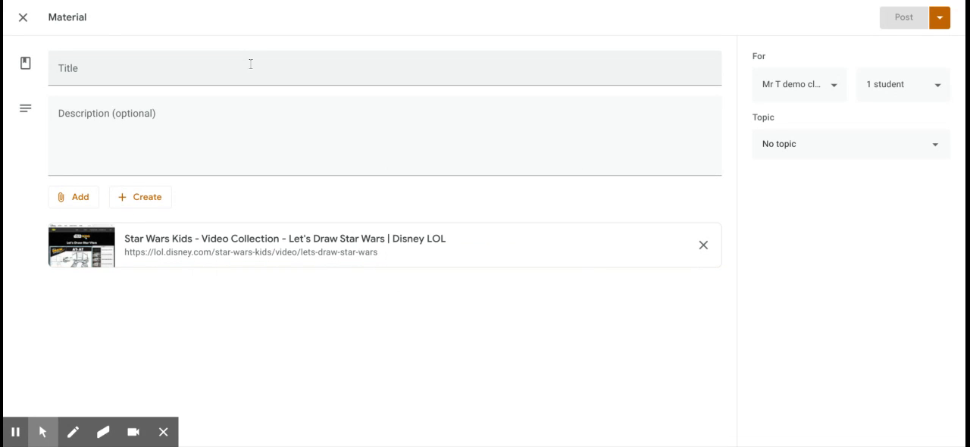
Step: Title the material "Help" and close it as a draft
click(84, 66)
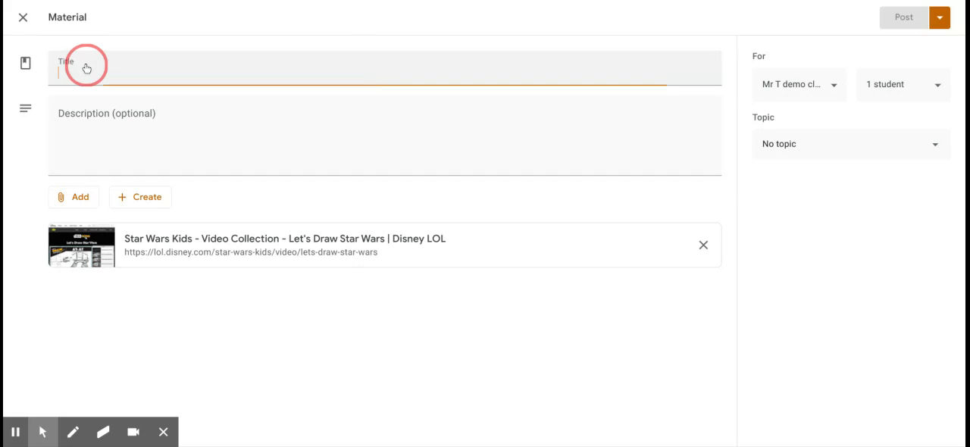
text(E)
key(BackSpace)
text(Help)
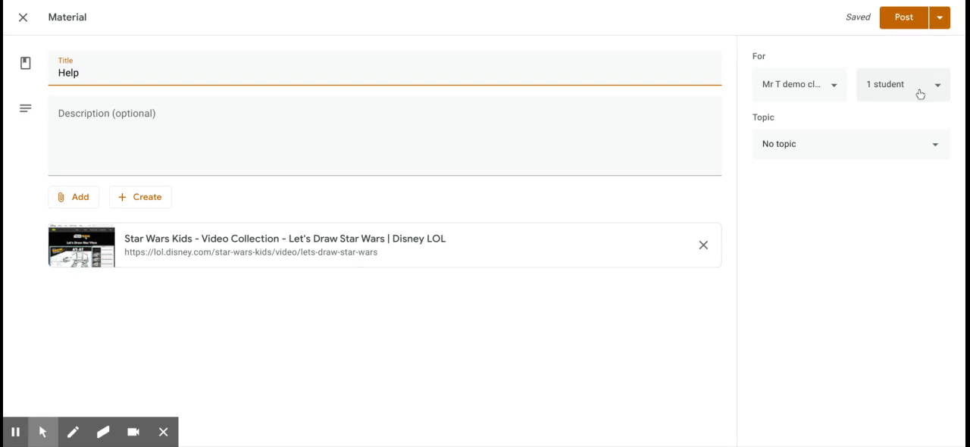
click(26, 26)
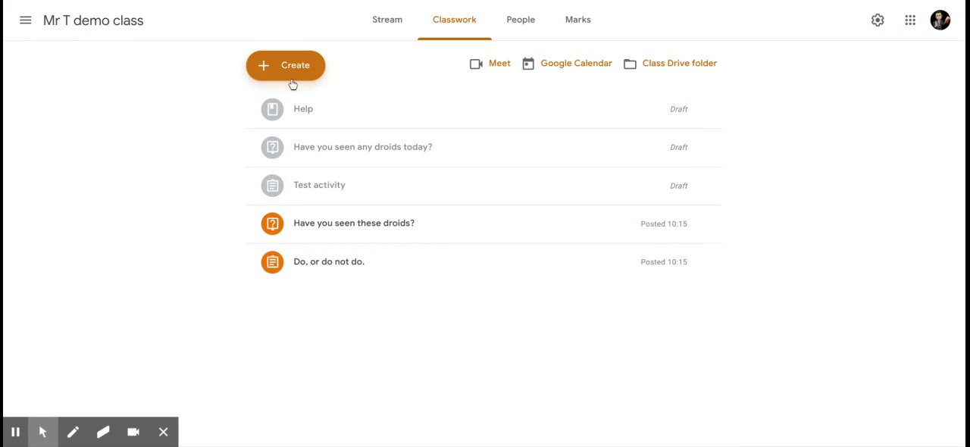
Step: Start reusing an existing post and choose the active The Dark Side class as its source
click(291, 78)
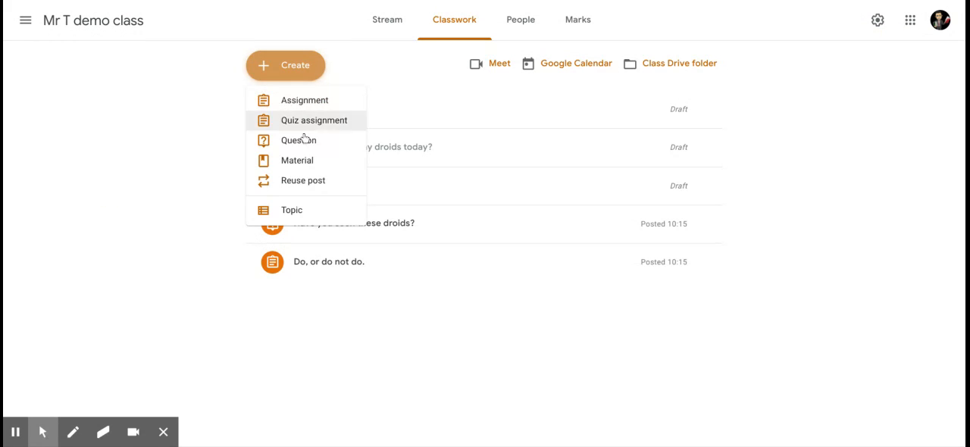
click(339, 183)
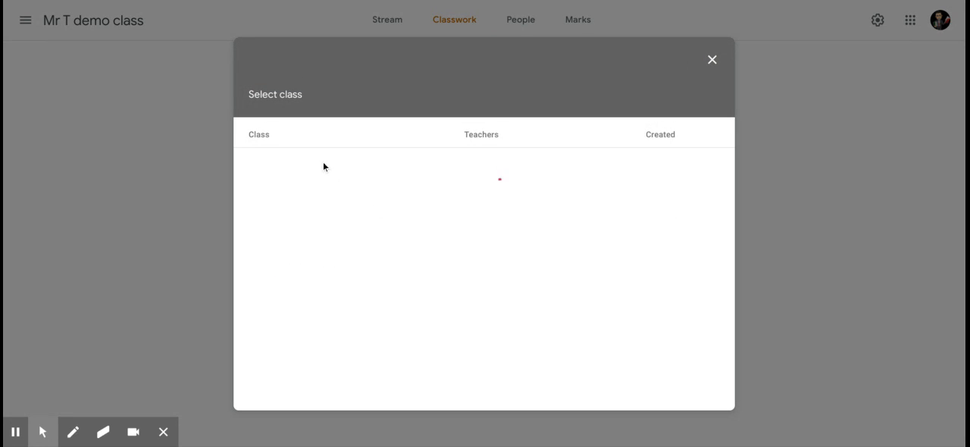
click(324, 162)
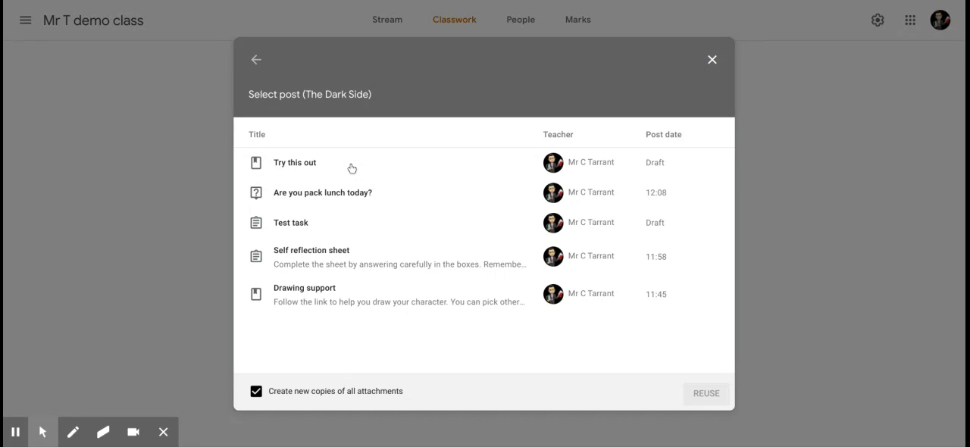
click(256, 61)
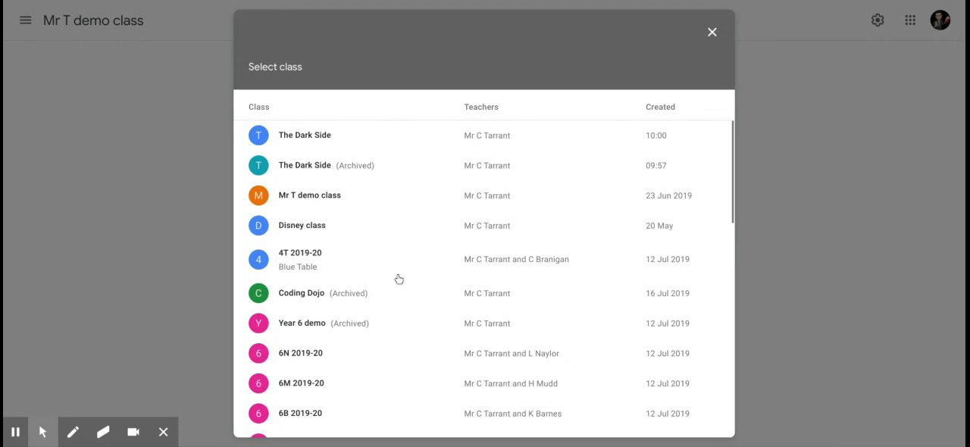
click(319, 136)
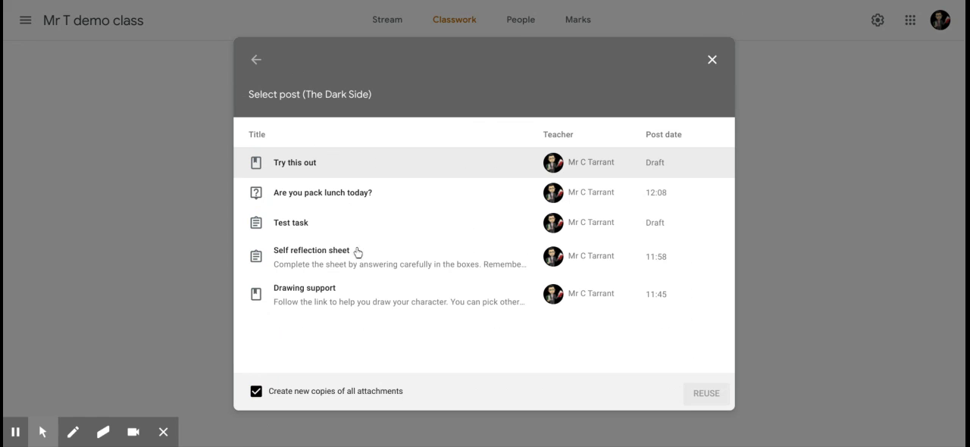
Step: Reuse the "Self reflection sheet" assignment with new copies of all attachments and close it as a draft
click(538, 266)
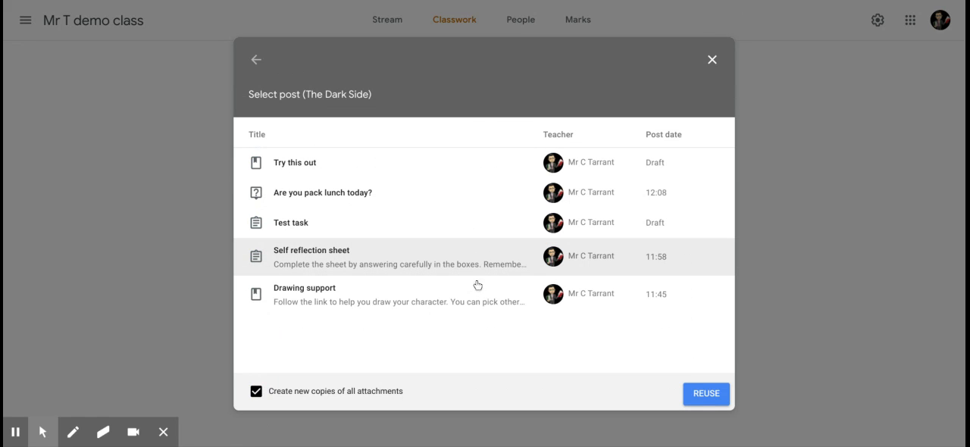
click(706, 394)
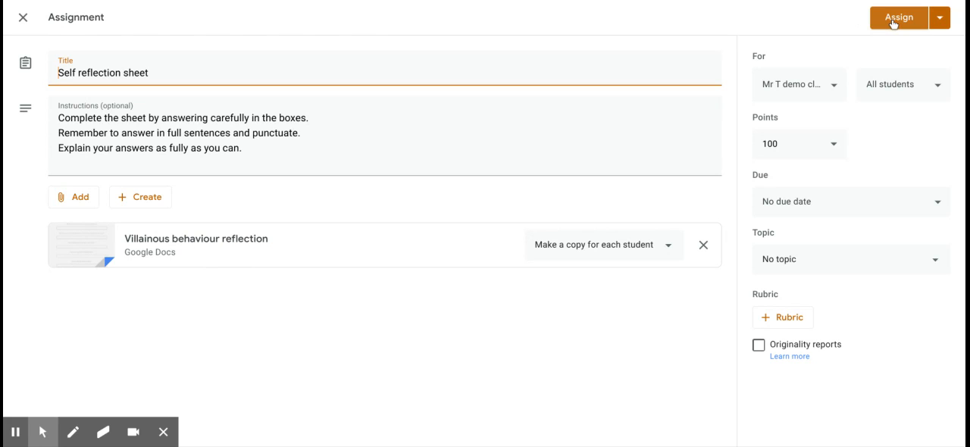
click(26, 28)
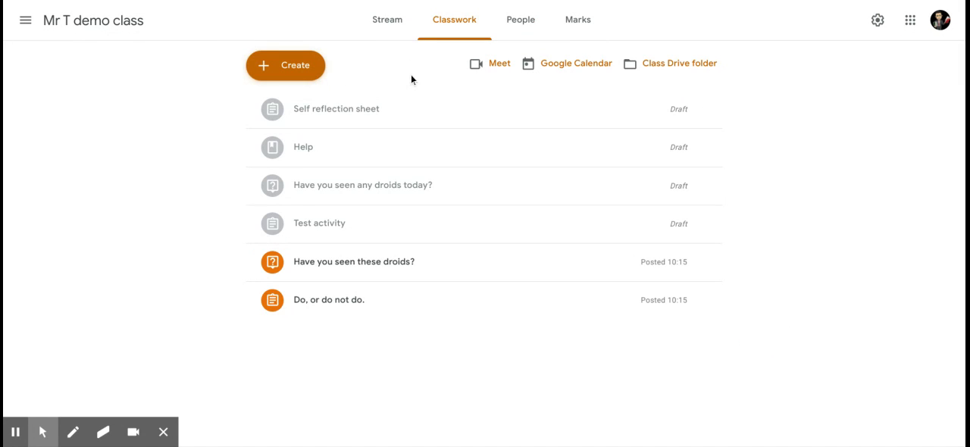
Step: Review the available classwork types, view the class stream and open the class marks
click(310, 66)
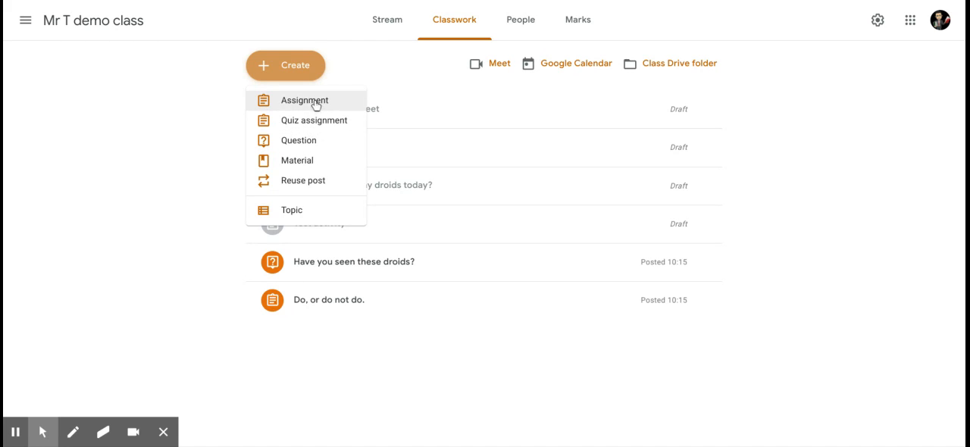
click(390, 21)
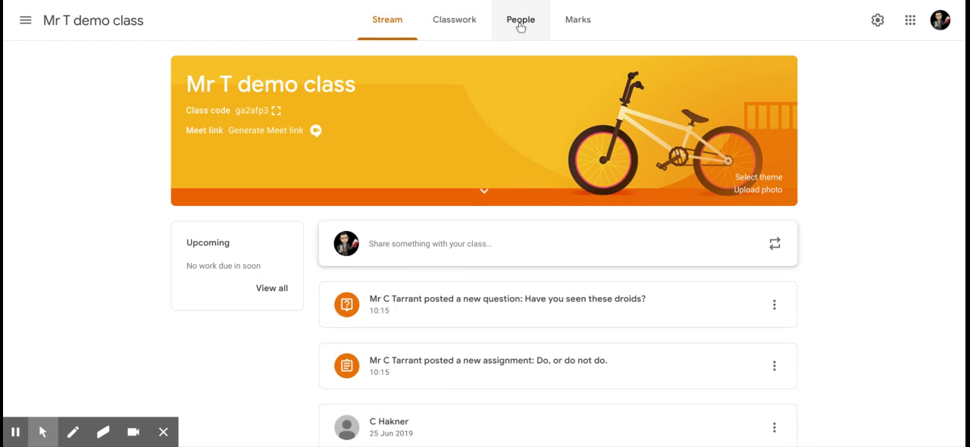
click(581, 22)
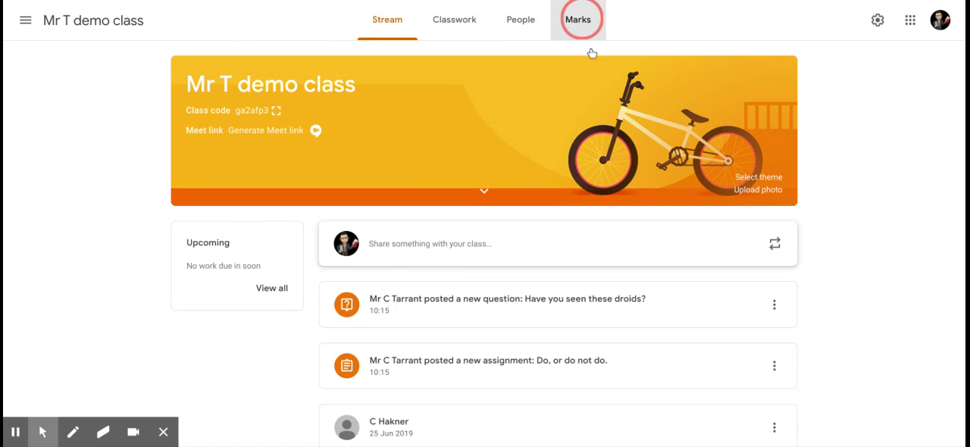